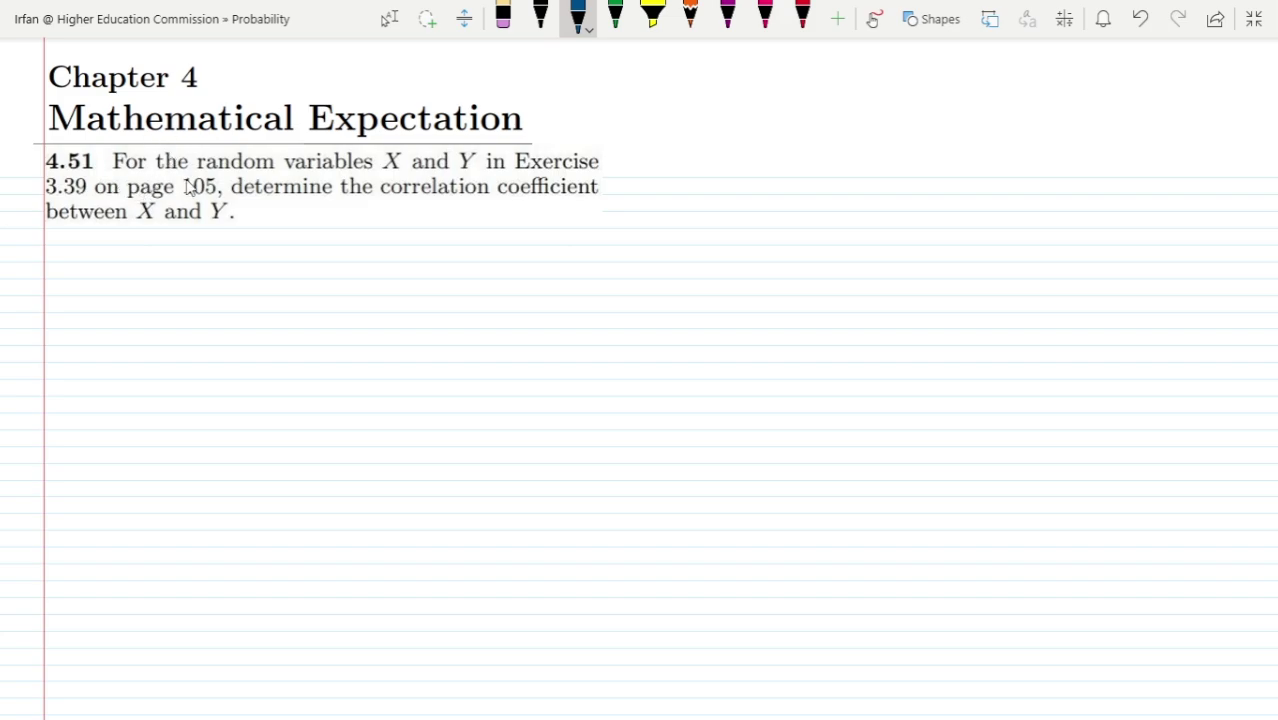
Underline X, Y, 3.39 and 'correlation' in blue, then begin 'Covariance = E[' in black ink.
left_click_drag(378, 174, 486, 171)
left_click_drag(41, 201, 84, 200)
left_click_drag(382, 199, 471, 197)
left_click(540, 15)
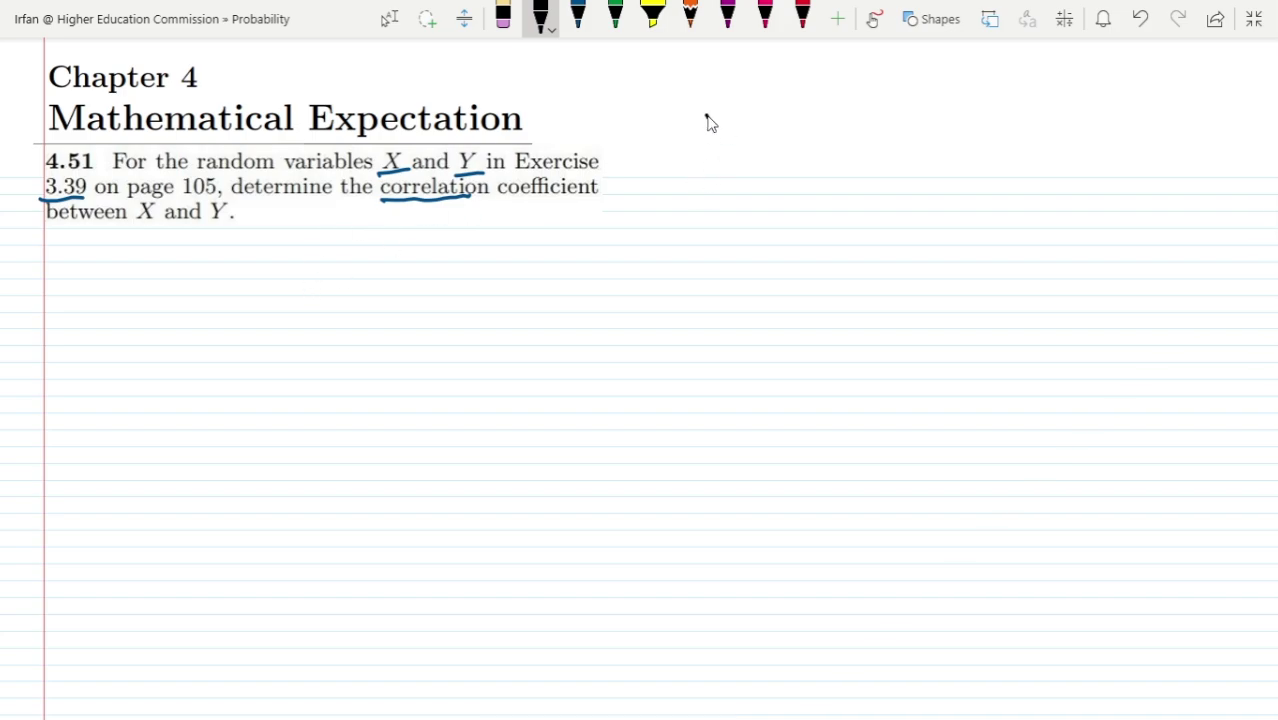
mouse_move(706, 120)
left_mouse_down()
mouse_move(714, 149)
mouse_move(740, 140)
mouse_move(744, 153)
mouse_move(769, 151)
mouse_move(780, 125)
mouse_move(912, 147)
mouse_move(899, 128)
mouse_move(930, 111)
mouse_move(928, 157)
mouse_move(963, 156)
left_mouse_up()
Finish the covariance formula with E[xy] − E[x]E[y].
left_click_drag(963, 118, 942, 156)
left_click_drag(968, 114, 978, 140)
left_click_drag(988, 110, 975, 168)
left_click_drag(990, 106, 991, 155)
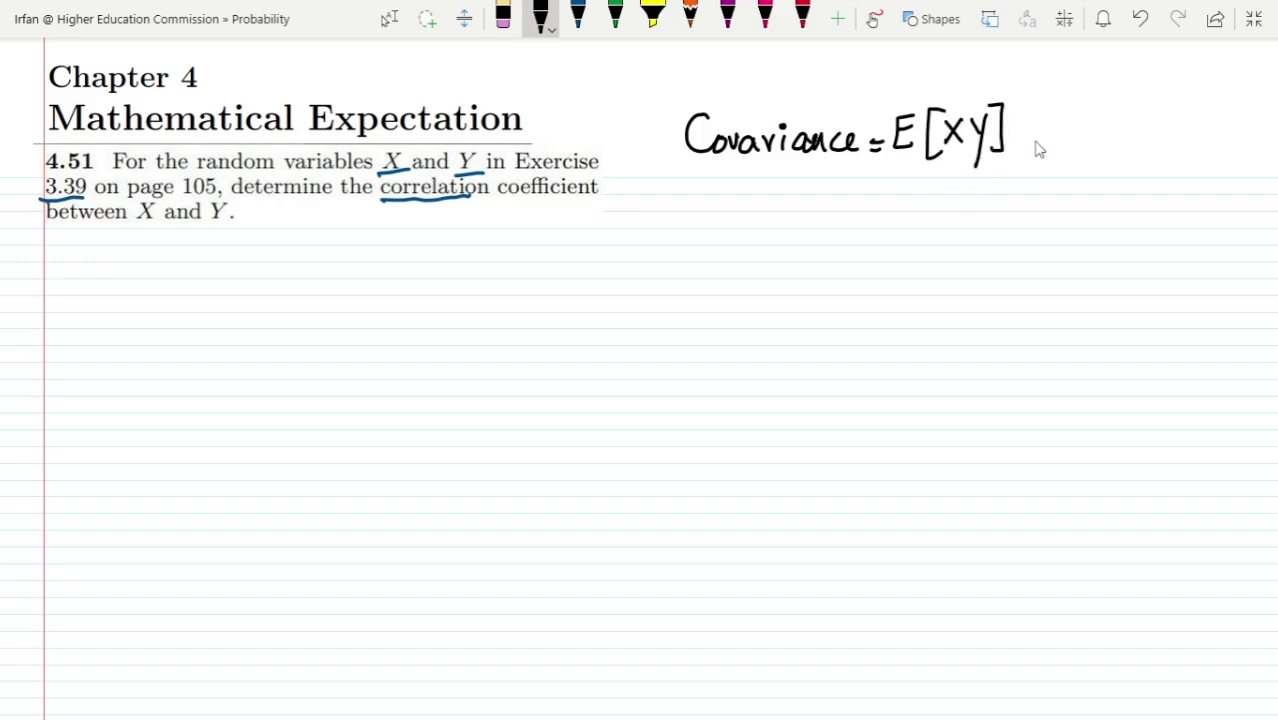
mouse_move(1011, 141)
left_mouse_down()
mouse_move(1047, 128)
mouse_move(1066, 139)
mouse_move(1064, 111)
left_mouse_up()
mouse_move(1049, 125)
left_mouse_down()
mouse_move(1104, 125)
mouse_move(1118, 108)
mouse_move(1124, 138)
mouse_move(1151, 141)
mouse_move(1151, 110)
mouse_move(1148, 125)
left_mouse_up()
left_click_drag(1176, 106, 1178, 140)
mouse_move(1180, 114)
left_mouse_down()
mouse_move(1190, 156)
mouse_move(1213, 130)
mouse_move(1198, 140)
left_mouse_up()
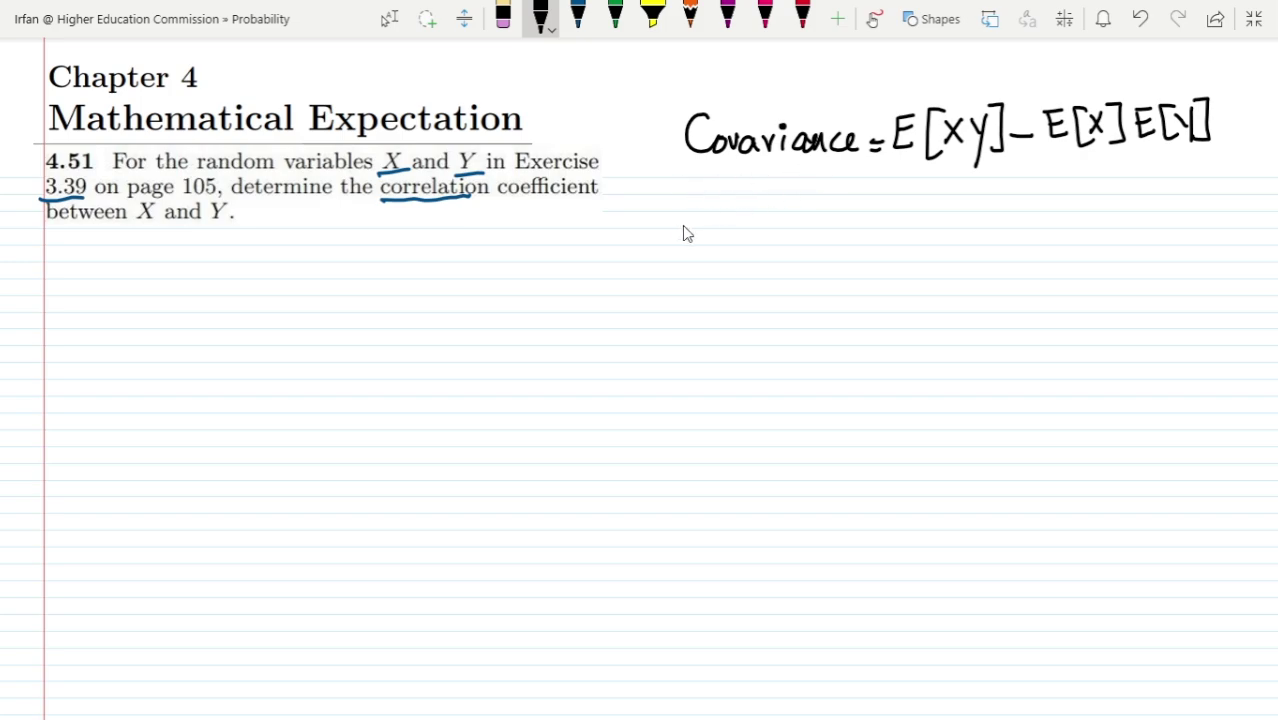
Write '⇒ Correlation Coeff =' on the line below the covariance formula.
left_click_drag(646, 227, 676, 224)
mouse_move(648, 236)
left_mouse_down()
mouse_move(676, 233)
mouse_move(672, 248)
left_mouse_up()
mouse_move(742, 198)
left_mouse_down()
mouse_move(740, 232)
mouse_move(766, 212)
left_mouse_up()
mouse_move(768, 232)
left_mouse_down()
mouse_move(807, 204)
mouse_move(804, 227)
mouse_move(842, 212)
left_mouse_up()
mouse_move(850, 212)
left_mouse_down()
mouse_move(851, 231)
mouse_move(869, 216)
mouse_move(916, 236)
mouse_move(937, 216)
mouse_move(956, 232)
left_mouse_up()
mouse_move(970, 192)
left_mouse_down()
mouse_move(958, 242)
mouse_move(968, 214)
left_mouse_up()
mouse_move(975, 216)
left_mouse_down()
mouse_move(966, 242)
mouse_move(984, 214)
left_mouse_up()
left_click_drag(994, 214, 1008, 212)
left_click_drag(994, 225, 1010, 224)
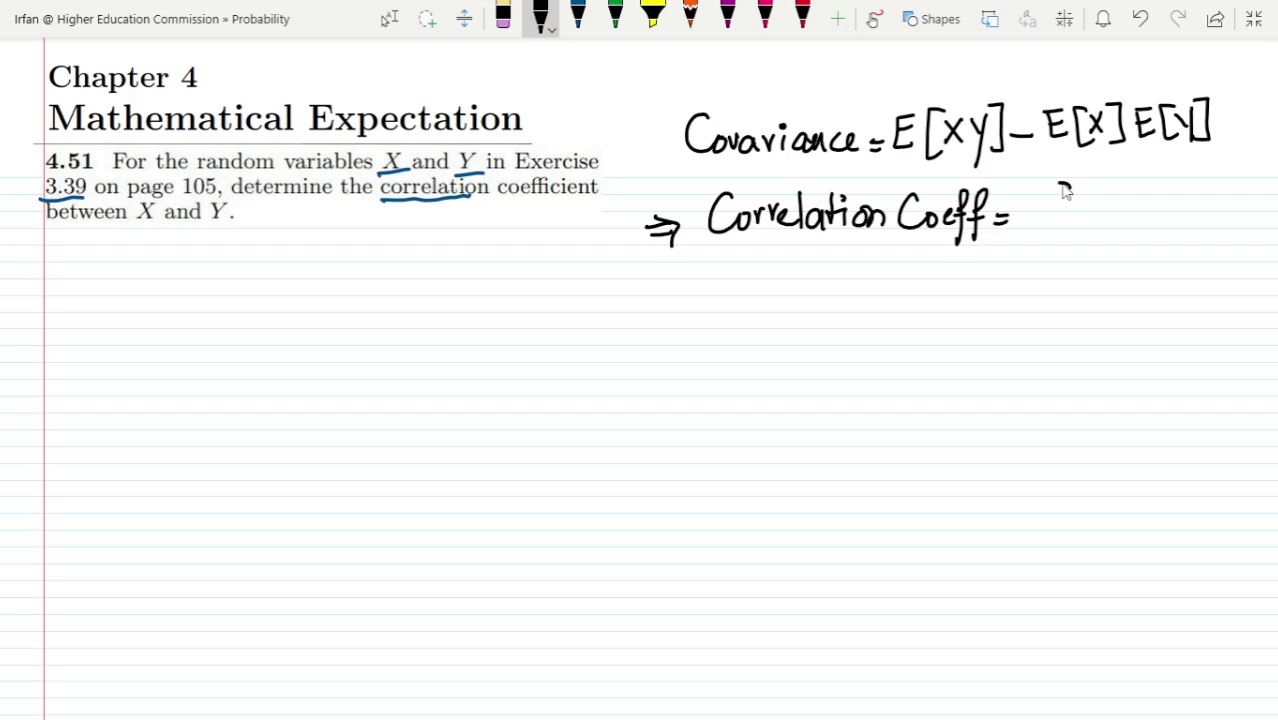
Write 'Covariance' over σxσy as the correlation coefficient, undoing the stray square-root stroke.
left_click_drag(1062, 186, 1066, 230)
mouse_move(1088, 210)
left_mouse_down()
mouse_move(1110, 204)
mouse_move(1130, 226)
mouse_move(1154, 226)
mouse_move(1153, 198)
left_mouse_up()
mouse_move(1174, 206)
left_mouse_down()
mouse_move(1164, 220)
mouse_move(1202, 228)
left_mouse_up()
left_click_drag(1208, 218, 1220, 226)
left_click_drag(1048, 236, 1220, 236)
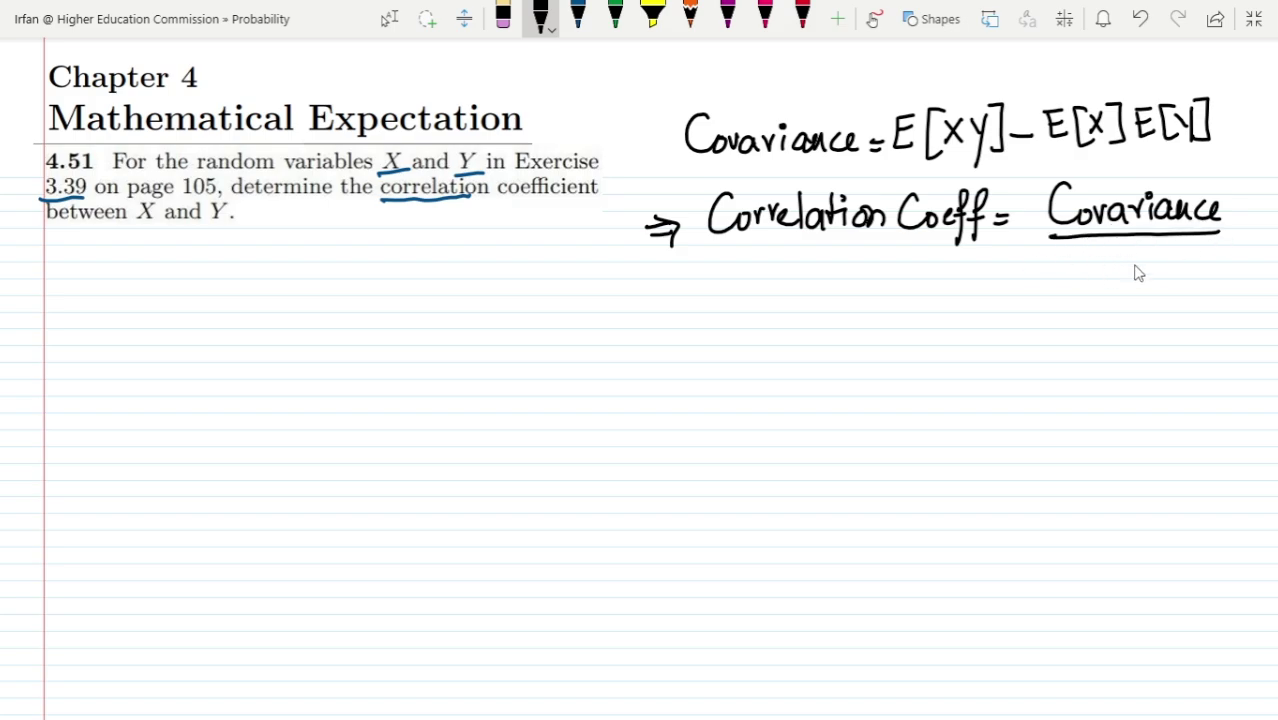
mouse_move(1110, 250)
left_mouse_down()
mouse_move(1098, 272)
mouse_move(1132, 290)
mouse_move(1120, 288)
left_mouse_up()
left_click_drag(1166, 248, 1178, 300)
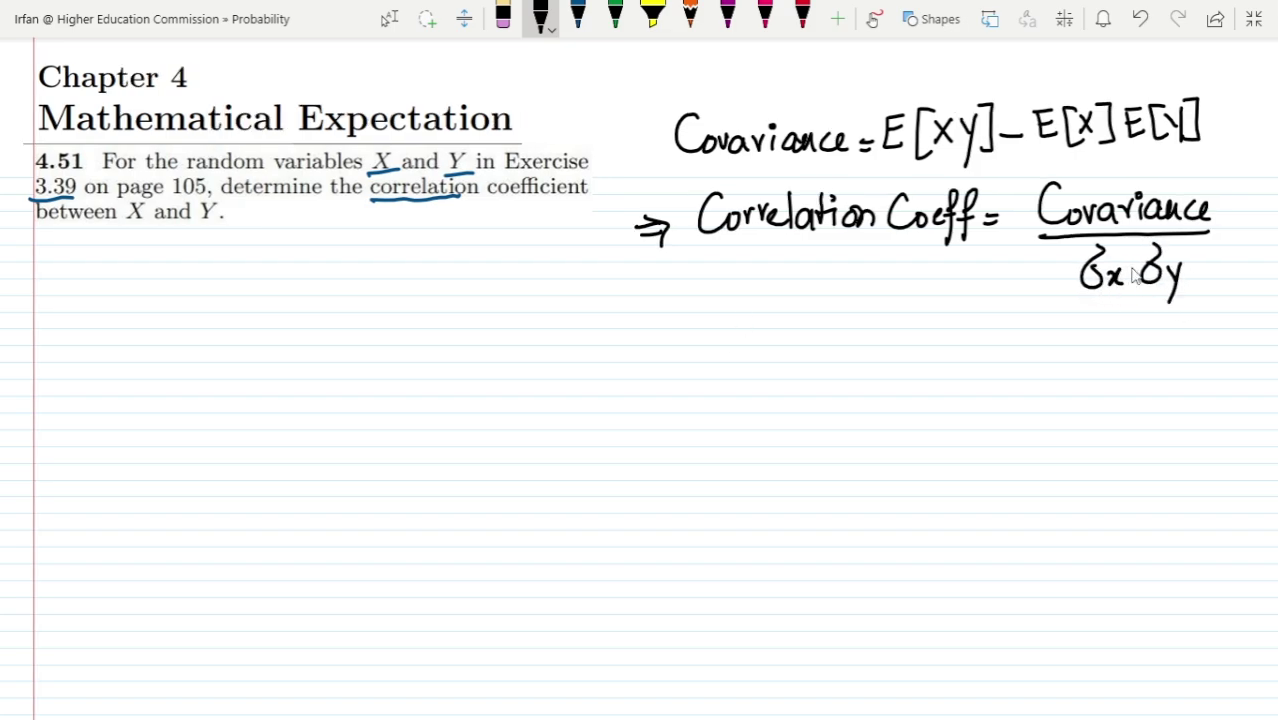
mouse_move(1206, 236)
left_mouse_down()
mouse_move(1080, 240)
mouse_move(1060, 306)
mouse_move(1042, 292)
mouse_move(1057, 312)
left_mouse_up()
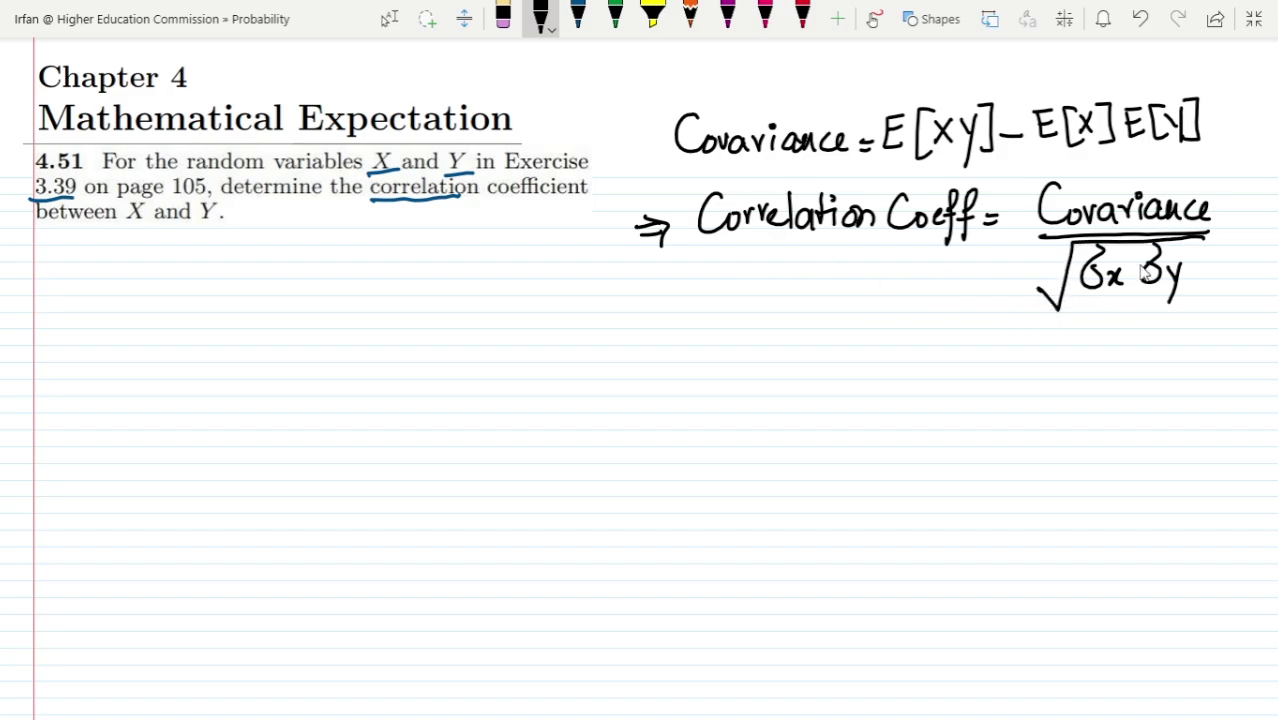
key("ctrl+z")
key("ctrl+z")
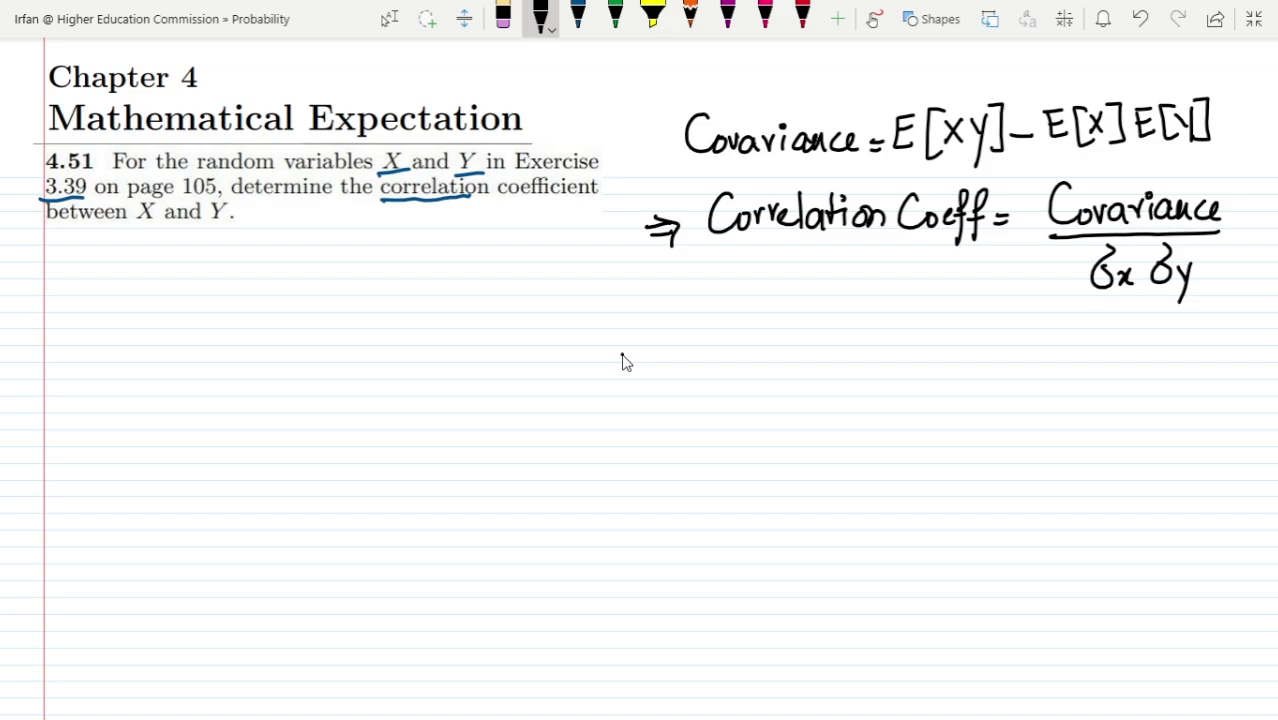
Start a new line reading '⇒ C·C = E' beneath the fraction.
left_click_drag(622, 350, 654, 352)
mouse_move(622, 360)
left_mouse_down()
mouse_move(654, 362)
mouse_move(648, 372)
left_mouse_up()
left_click_drag(802, 352, 828, 361)
mouse_move(884, 312)
left_mouse_down()
mouse_move(905, 348)
mouse_move(907, 308)
left_mouse_up()
mouse_move(698, 342)
left_mouse_down()
mouse_move(698, 369)
mouse_move(731, 357)
mouse_move(760, 369)
left_mouse_up()
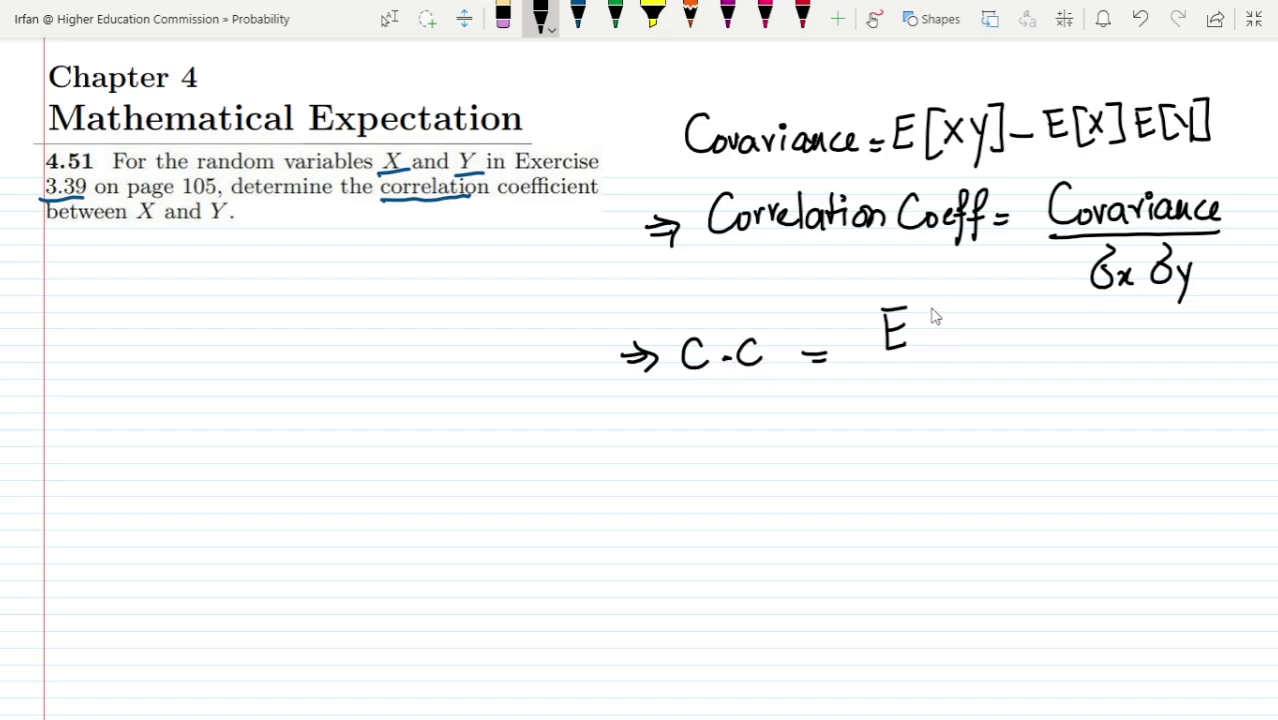
Complete C·C = (E[xy] − E[x]E[y]) over √(σxσy) with a fraction line.
mouse_move(928, 307)
left_mouse_down()
mouse_move(918, 355)
mouse_move(962, 357)
mouse_move(936, 358)
mouse_move(968, 338)
left_mouse_up()
mouse_move(977, 312)
left_mouse_down()
mouse_move(970, 368)
mouse_move(997, 335)
mouse_move(989, 359)
mouse_move(1048, 323)
mouse_move(1069, 347)
mouse_move(1066, 310)
left_mouse_up()
mouse_move(1092, 308)
left_mouse_down()
mouse_move(1097, 344)
mouse_move(1114, 311)
mouse_move(1127, 321)
mouse_move(1116, 344)
mouse_move(1147, 321)
mouse_move(1149, 341)
mouse_move(1160, 310)
left_mouse_up()
left_click_drag(1182, 312, 1178, 352)
mouse_move(1182, 316)
left_mouse_down()
mouse_move(1196, 352)
mouse_move(1214, 348)
mouse_move(1202, 352)
left_mouse_up()
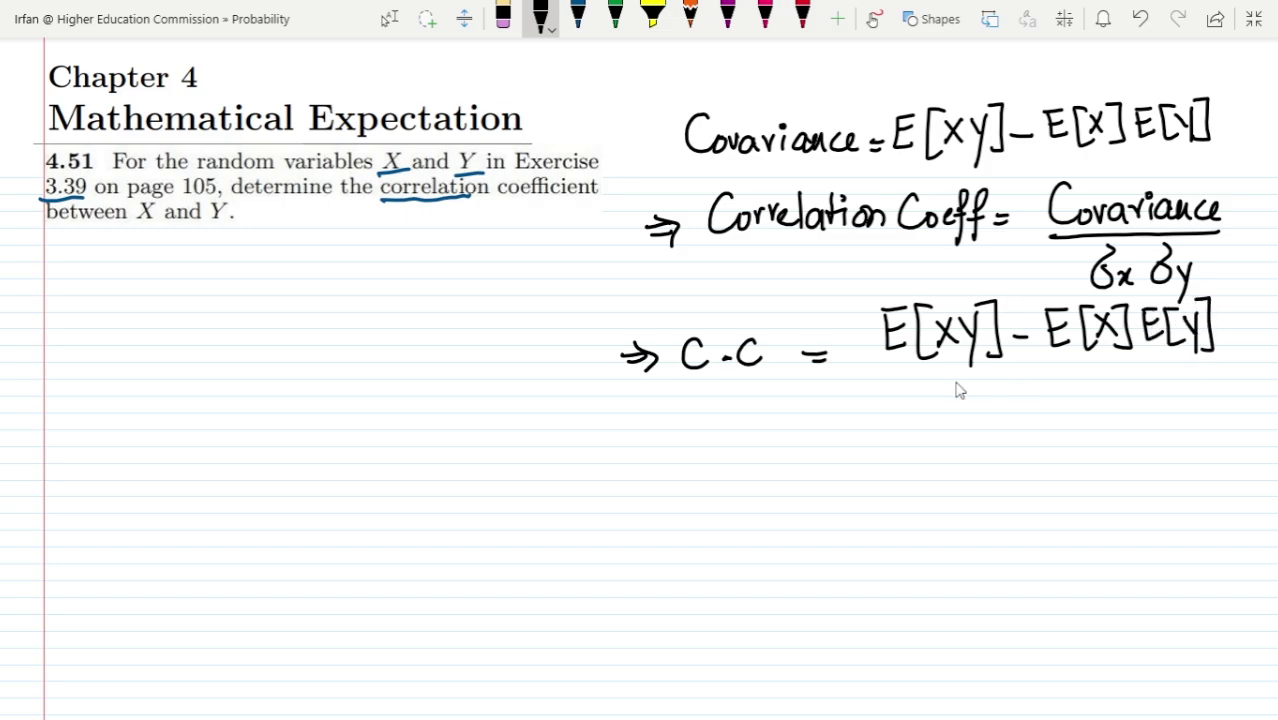
left_click_drag(873, 388, 1205, 363)
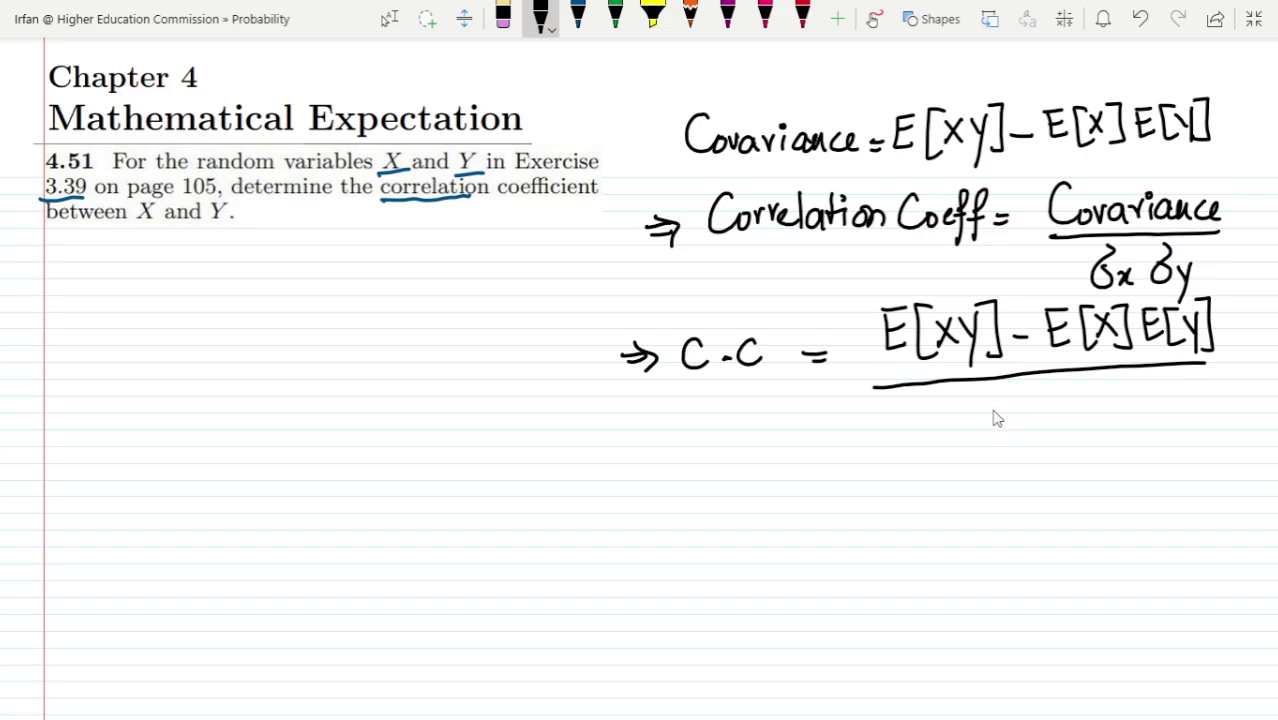
mouse_move(995, 390)
left_mouse_down()
mouse_move(996, 428)
mouse_move(1024, 428)
mouse_move(1012, 430)
left_mouse_up()
mouse_move(1054, 388)
left_mouse_down()
mouse_move(1050, 421)
mouse_move(1076, 430)
mouse_move(1086, 404)
mouse_move(1078, 446)
left_mouse_up()
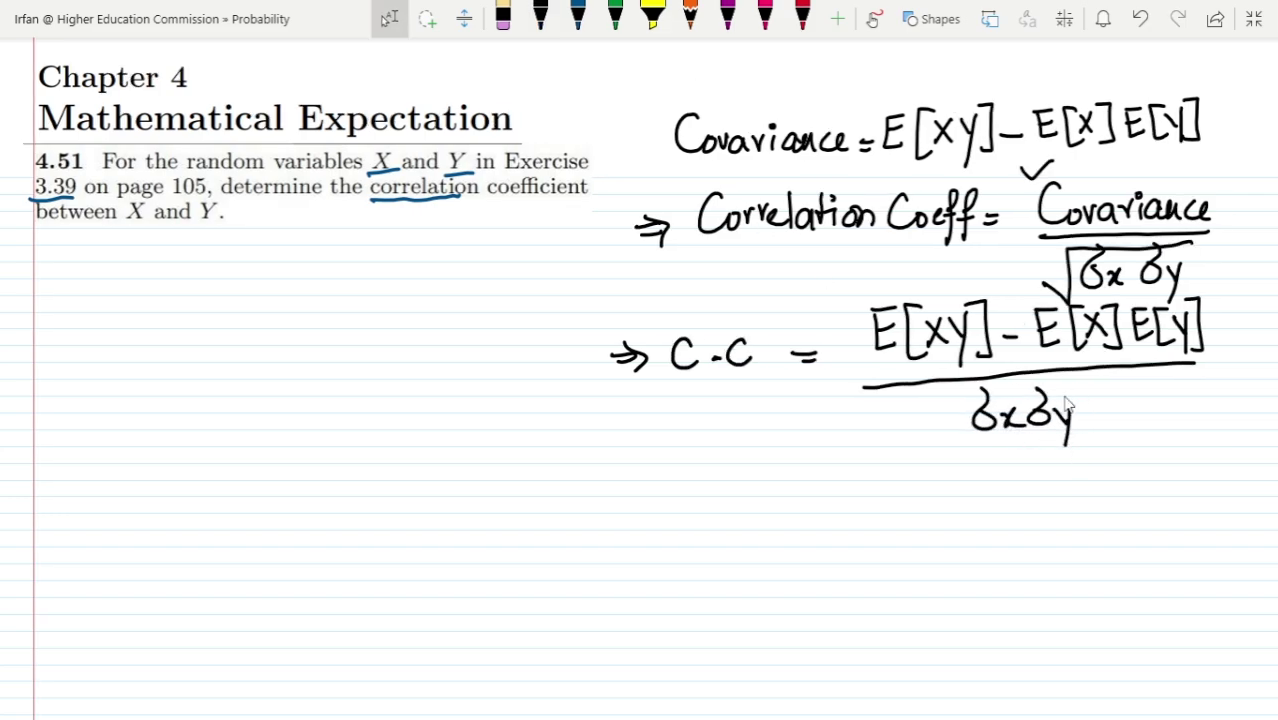
mouse_move(1084, 377)
left_mouse_down()
mouse_move(972, 389)
mouse_move(964, 448)
mouse_move(936, 428)
left_mouse_up()
Draw the left and top edges of a purple box around the C·C formula.
left_click(540, 15)
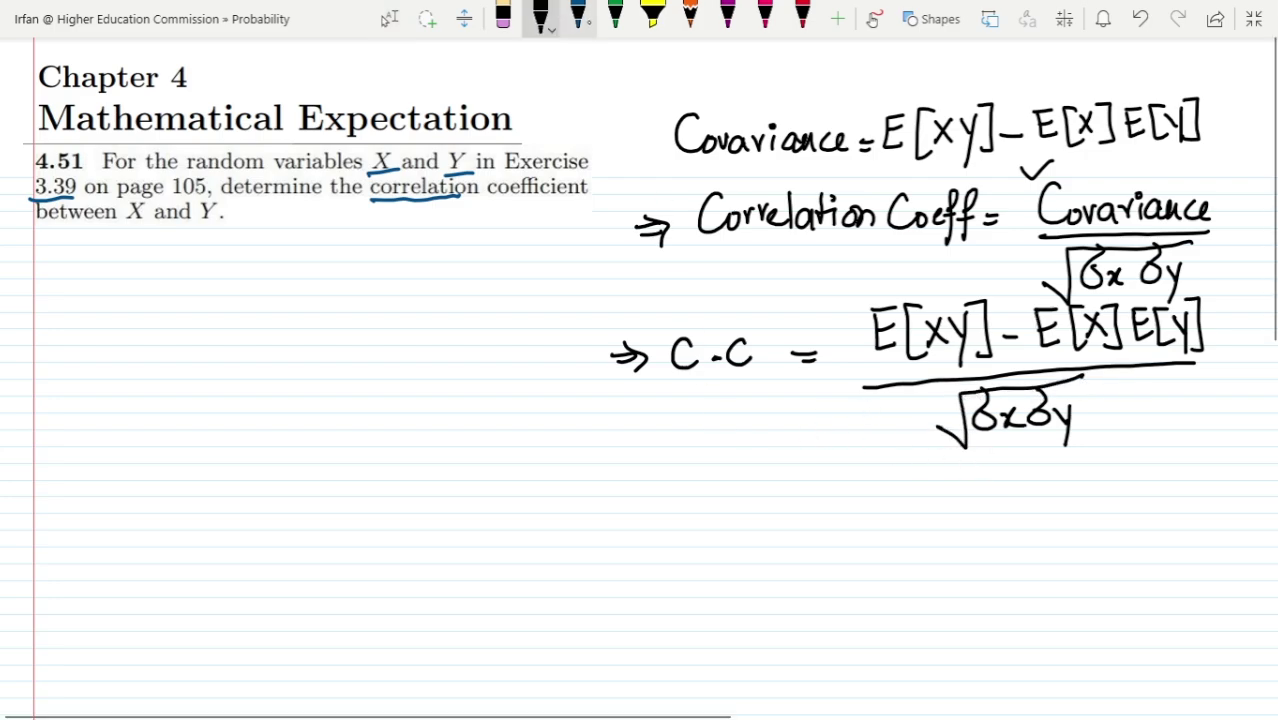
left_click(727, 15)
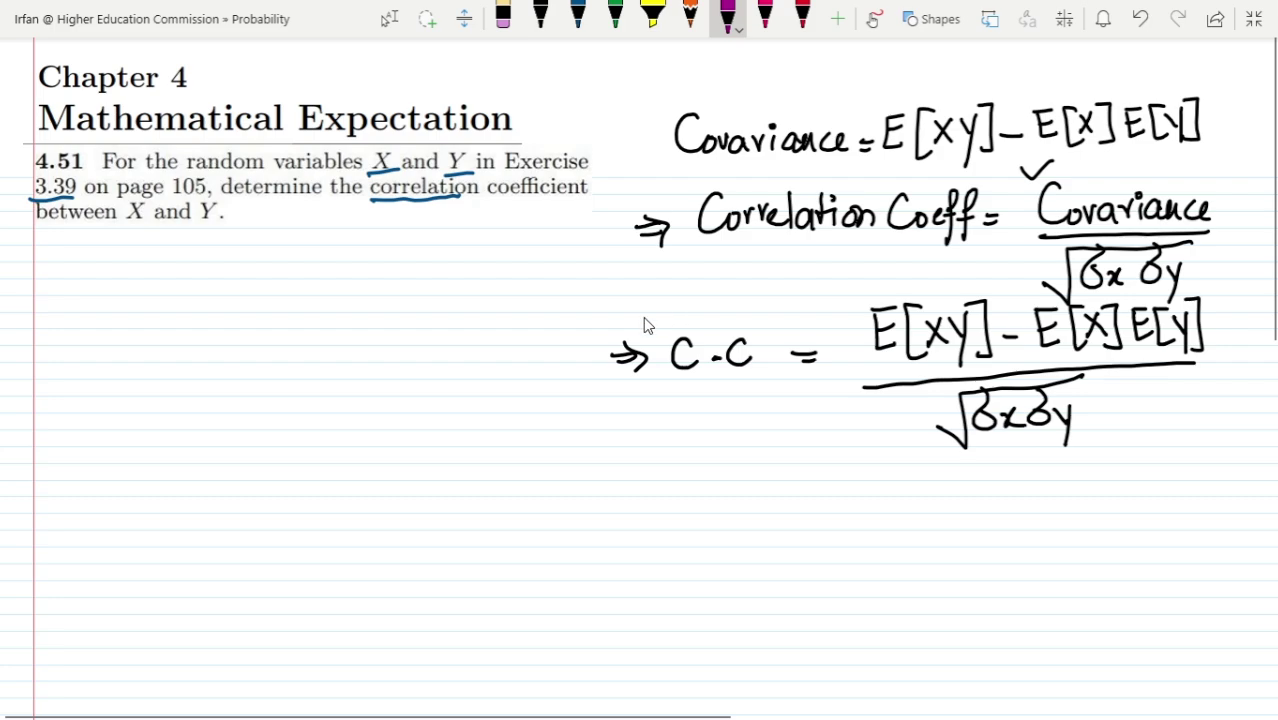
left_click_drag(641, 298, 655, 450)
mouse_move(638, 297)
left_mouse_down()
mouse_move(1208, 286)
mouse_move(1206, 465)
left_mouse_up()
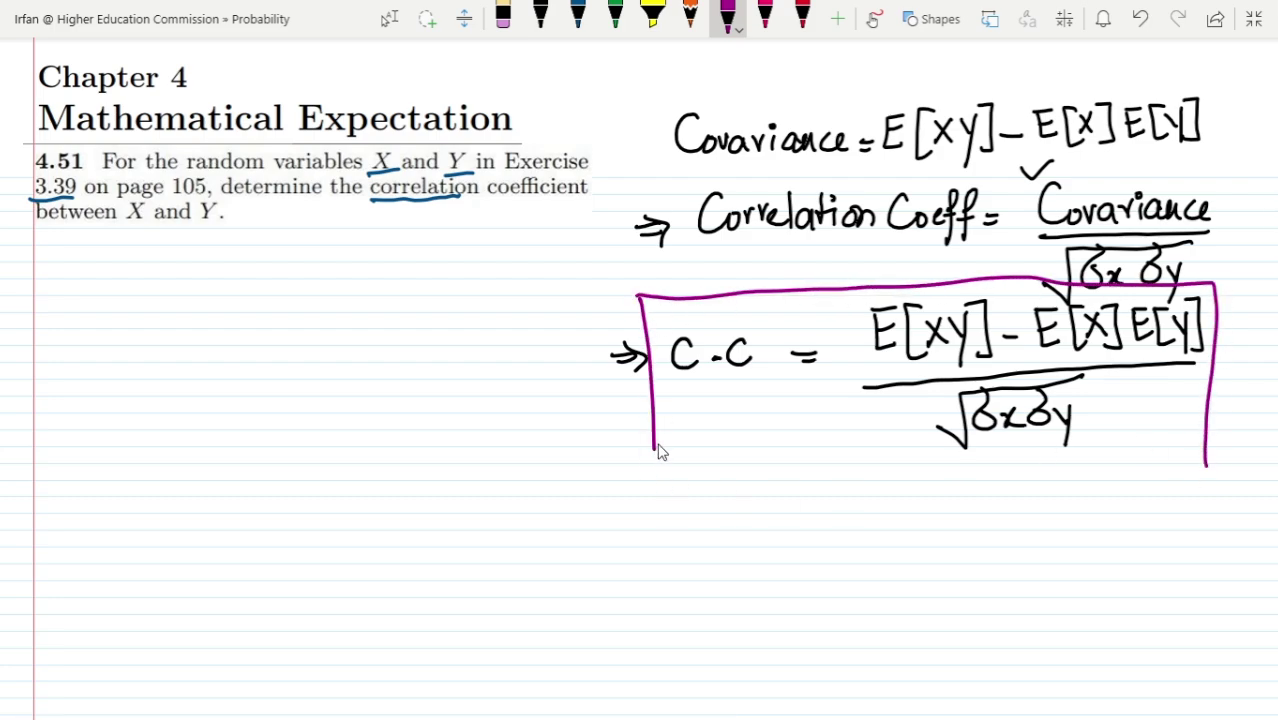
Close the purple box and tick E[xy], the numerator terms and σxσy in green.
mouse_move(658, 452)
left_mouse_down()
mouse_move(680, 474)
mouse_move(1208, 466)
left_mouse_up()
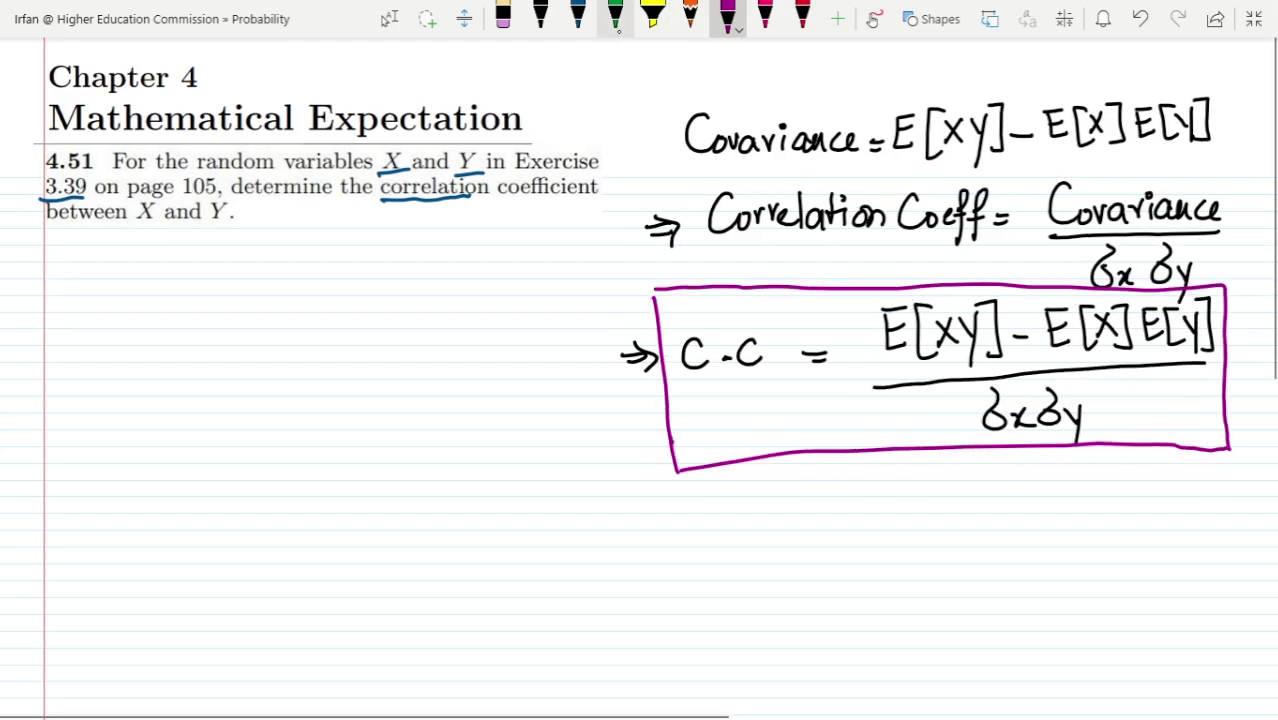
left_click(615, 14)
mouse_move(952, 300)
left_mouse_down()
mouse_move(958, 312)
mouse_move(973, 288)
left_mouse_up()
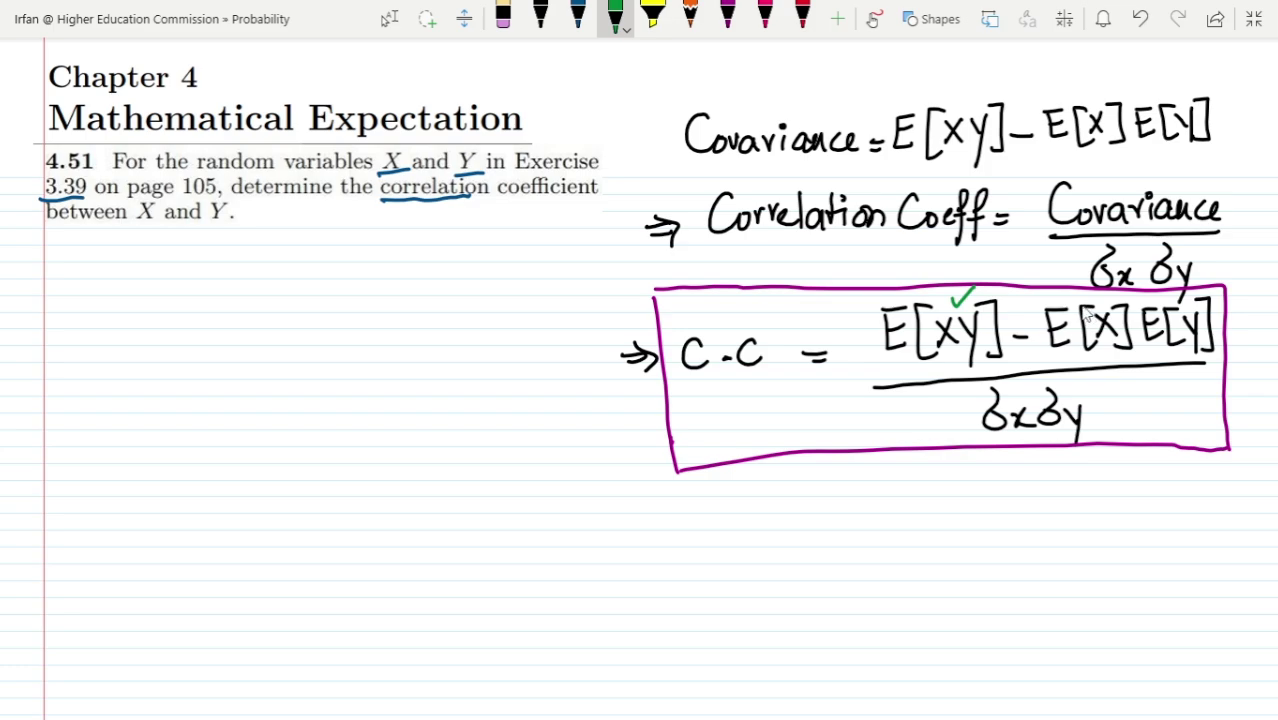
left_click_drag(1077, 303, 1174, 289)
left_click_drag(1012, 400, 1080, 378)
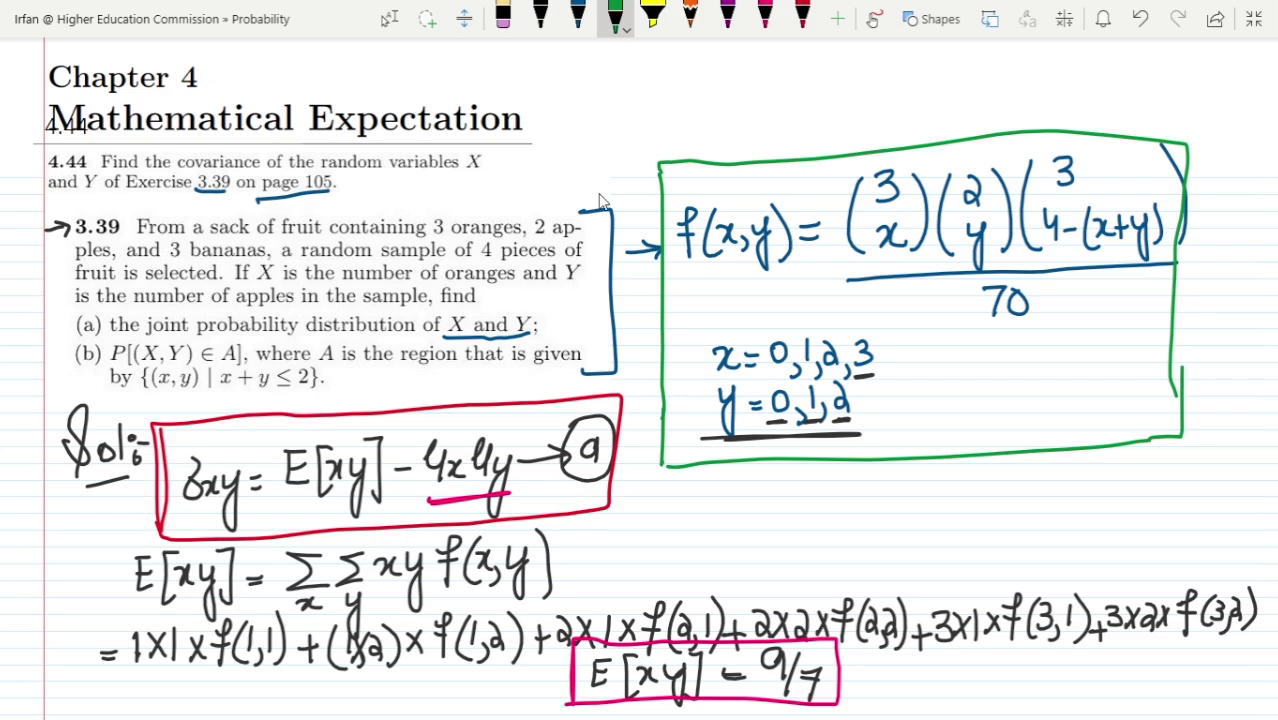
Tick the green f(x,y) box in Exercise 4.44 and circle the x=0,1,2,3 / y=0,1,2 ranges.
left_click_drag(774, 162, 810, 136)
mouse_move(742, 300)
left_mouse_down()
mouse_move(760, 286)
mouse_move(950, 405)
mouse_move(680, 400)
mouse_move(693, 322)
left_mouse_up()
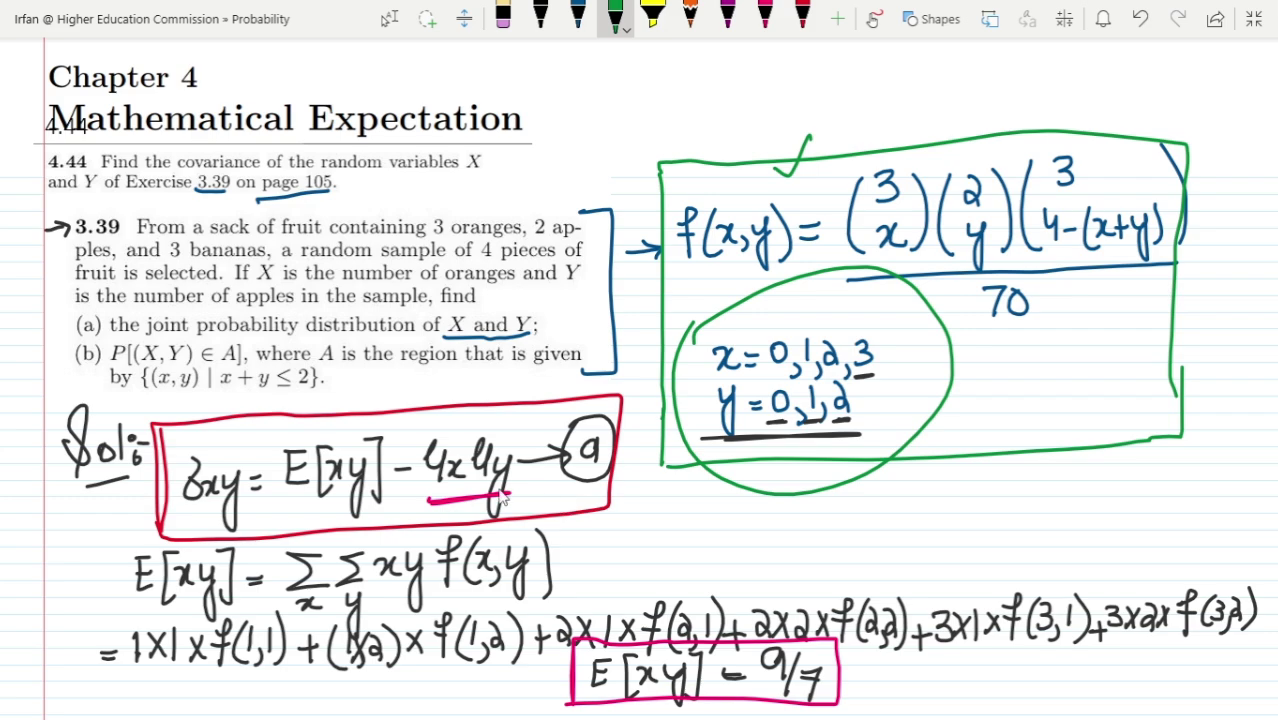